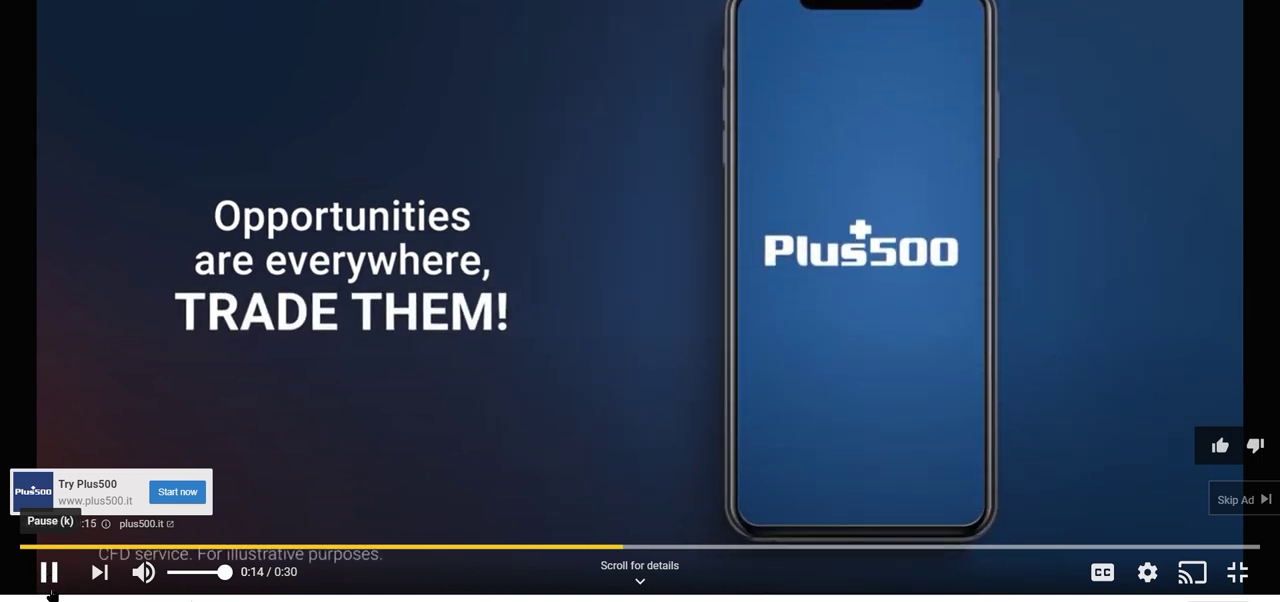
Step: Pause the Plus500 ad playing on YouTube
left_click(47, 576)
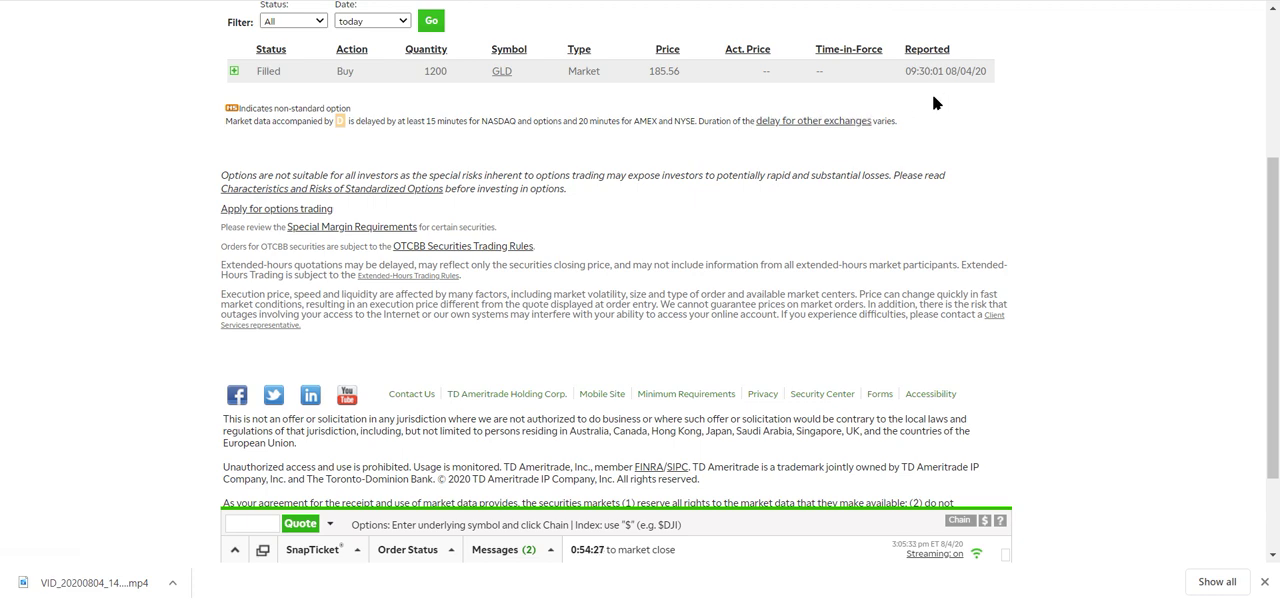
Step: Switch to the Google 'nyc time' results showing 3:05 PM
left_click(955, 1)
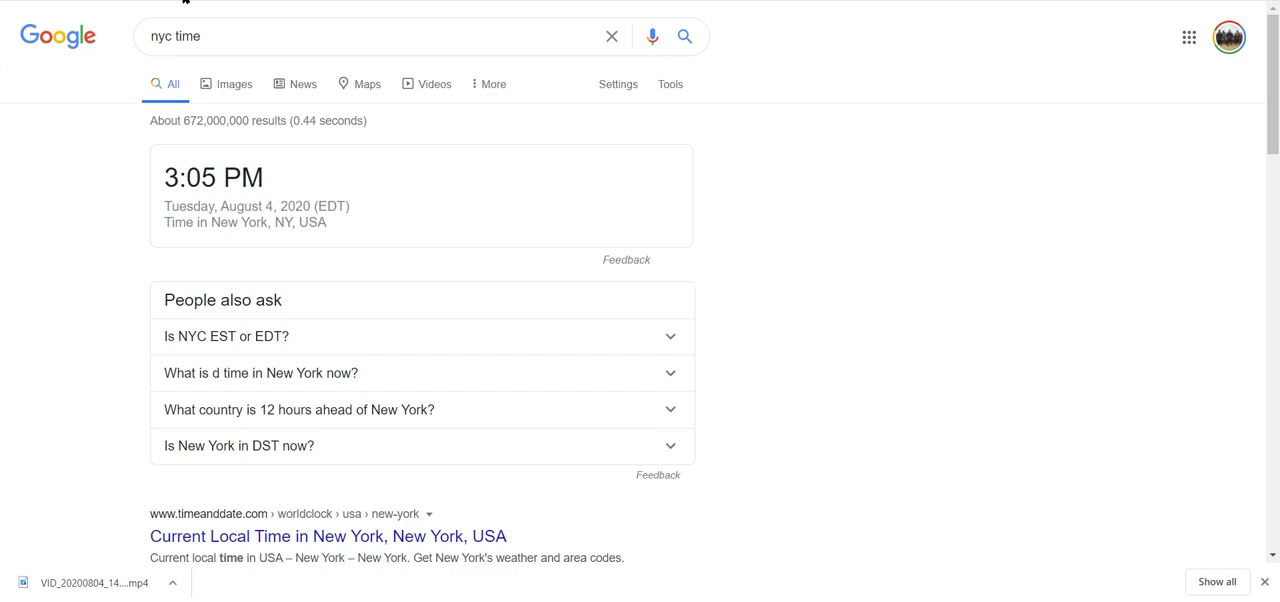
Step: Return to the TD Ameritrade positions page showing 1,200 GLD shares
left_click(184, 2)
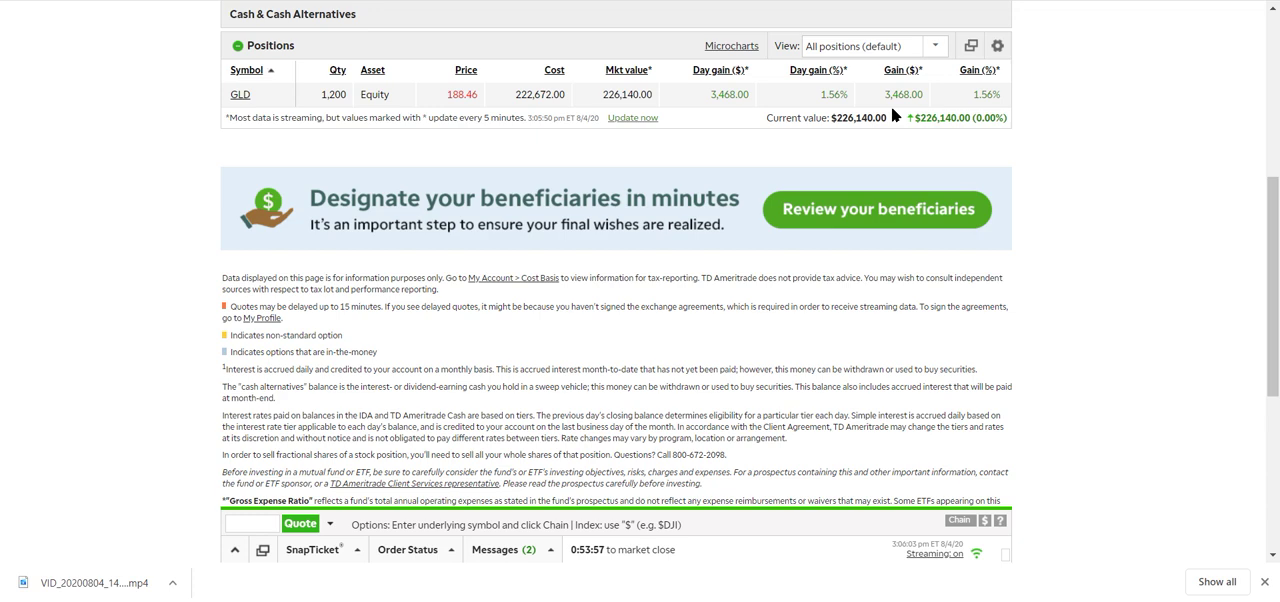
Step: Open and close the GLD quote popup three times
left_click(240, 94)
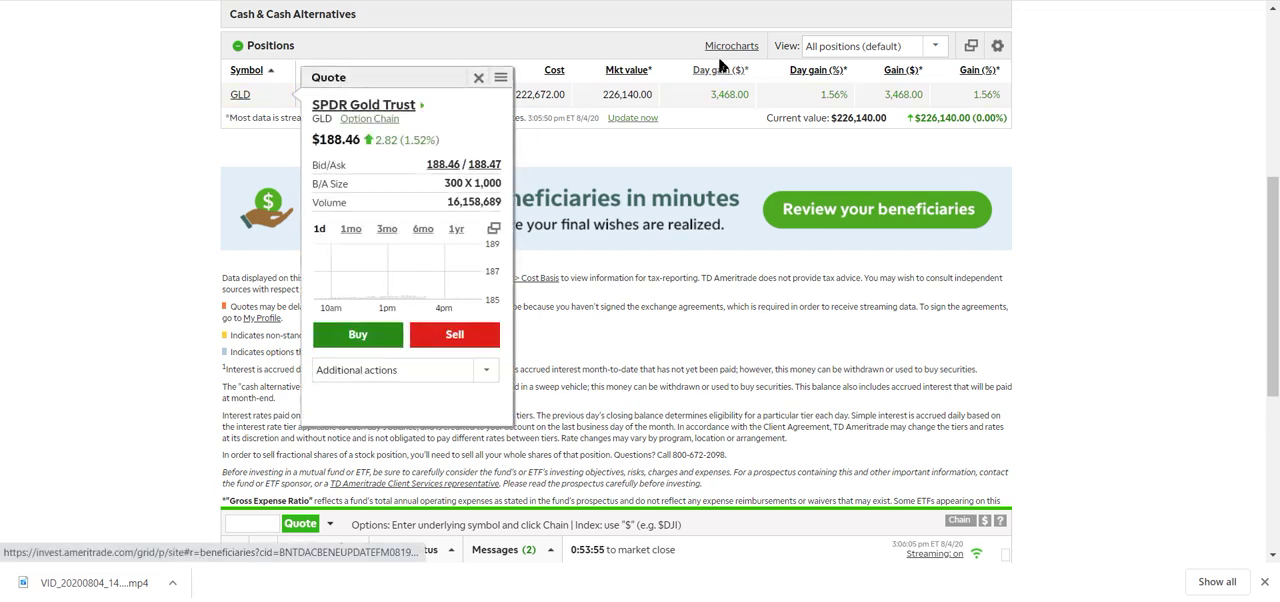
left_click(645, 146)
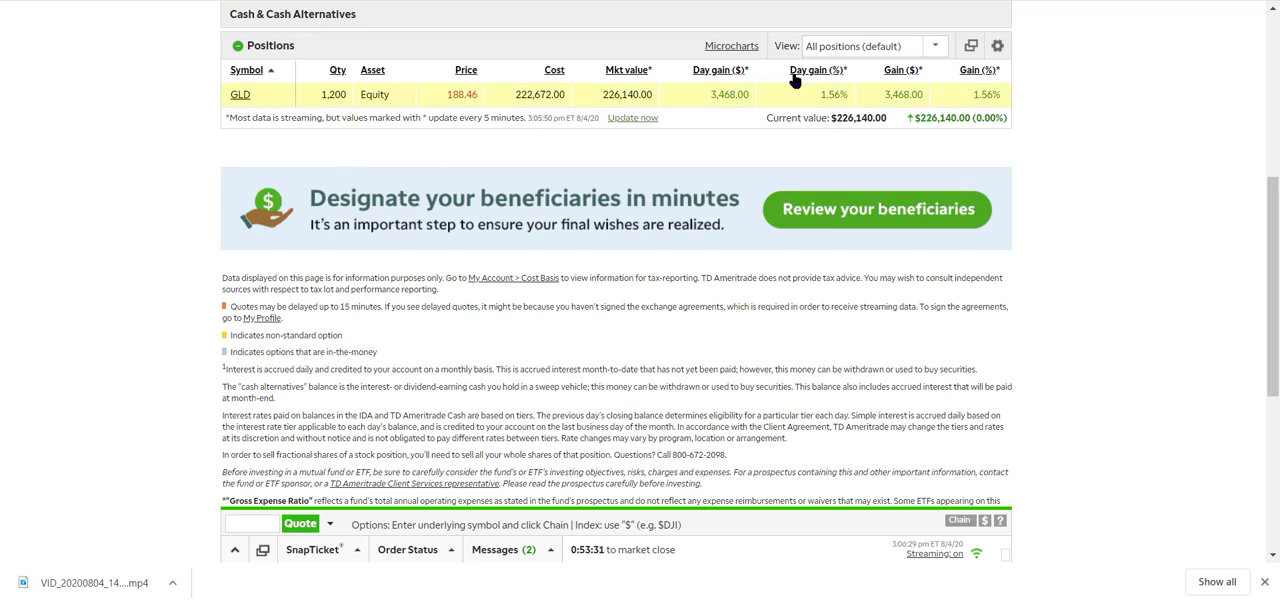
left_click(240, 94)
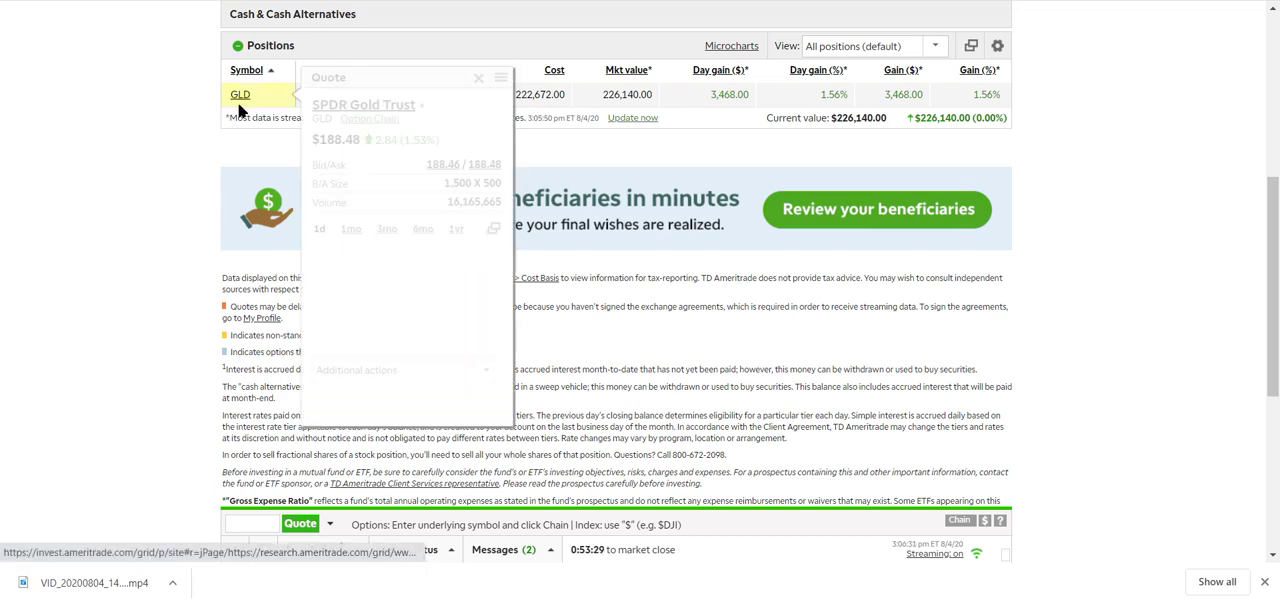
left_click(950, 122)
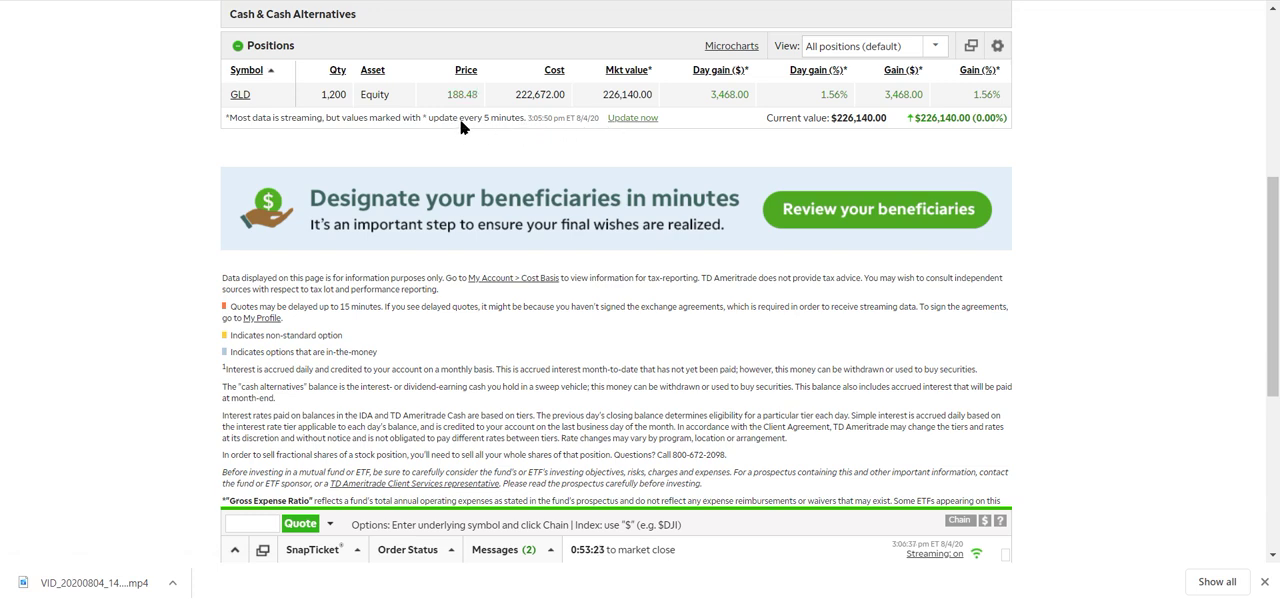
left_click(242, 95)
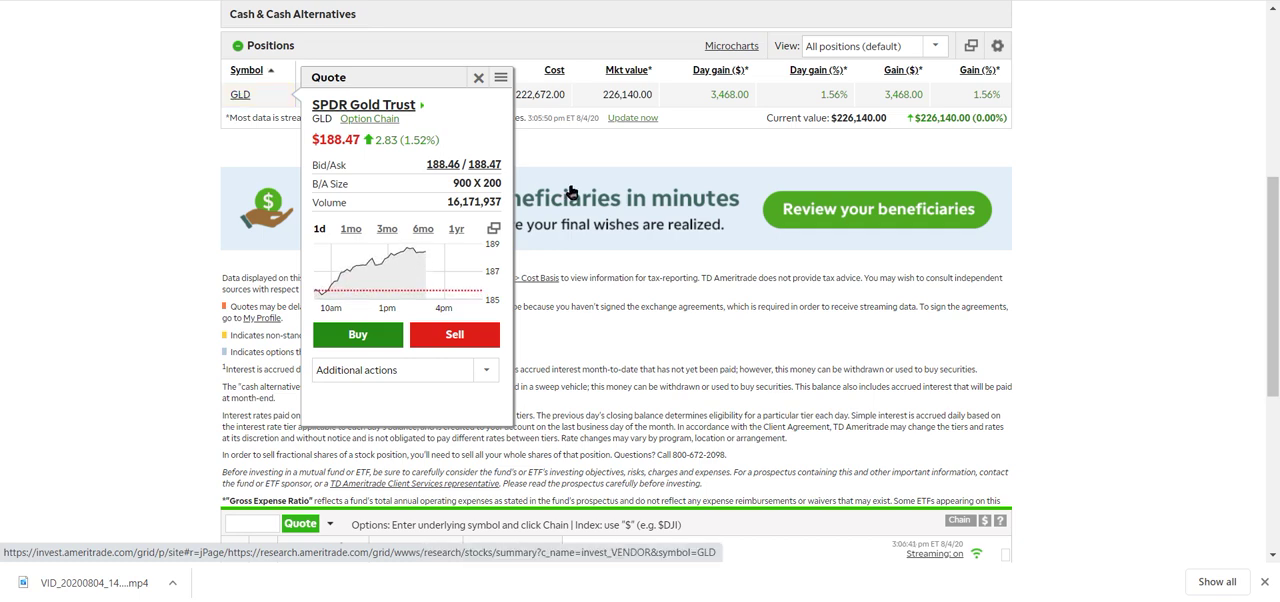
left_click(573, 140)
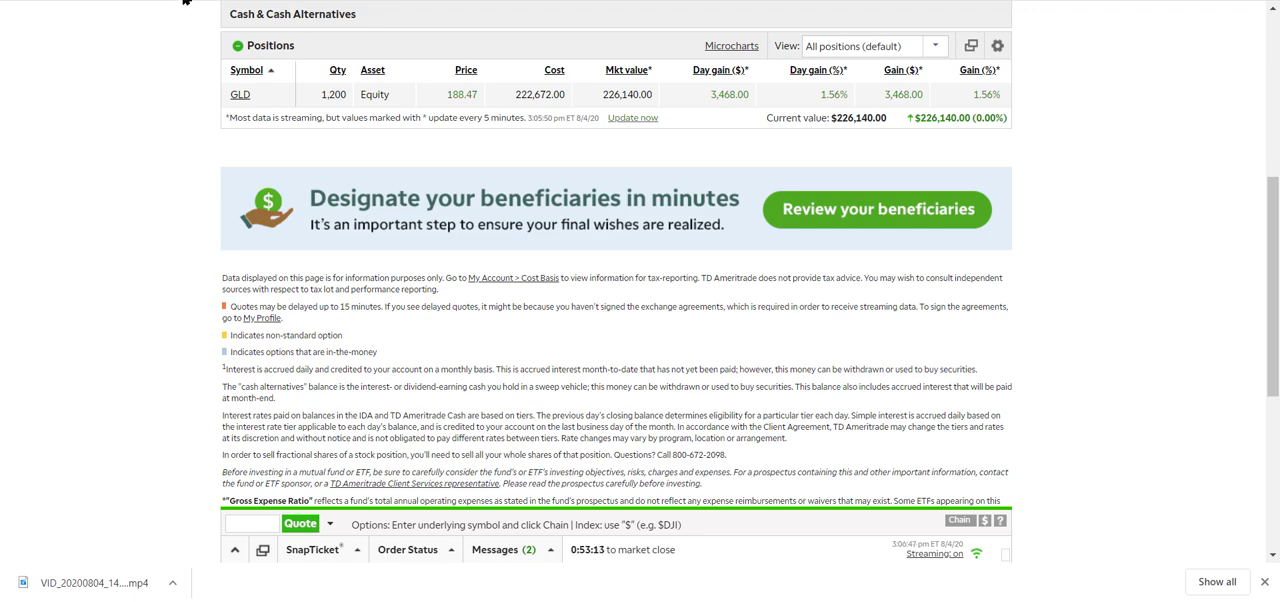
scroll(345, 460, "up", 1)
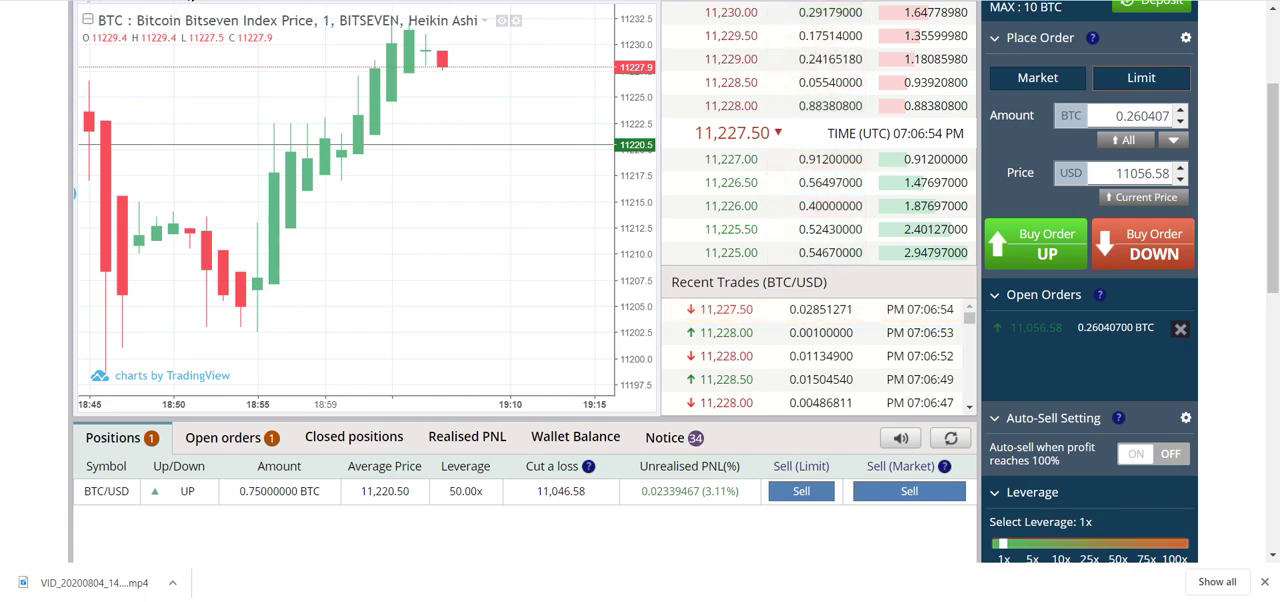
Step: Open the Bitseven 0.5 BTC UP screenshot from #daily-trade-updates at full size
key("ctrl+Tab")
scroll(643, 303, "up", 3)
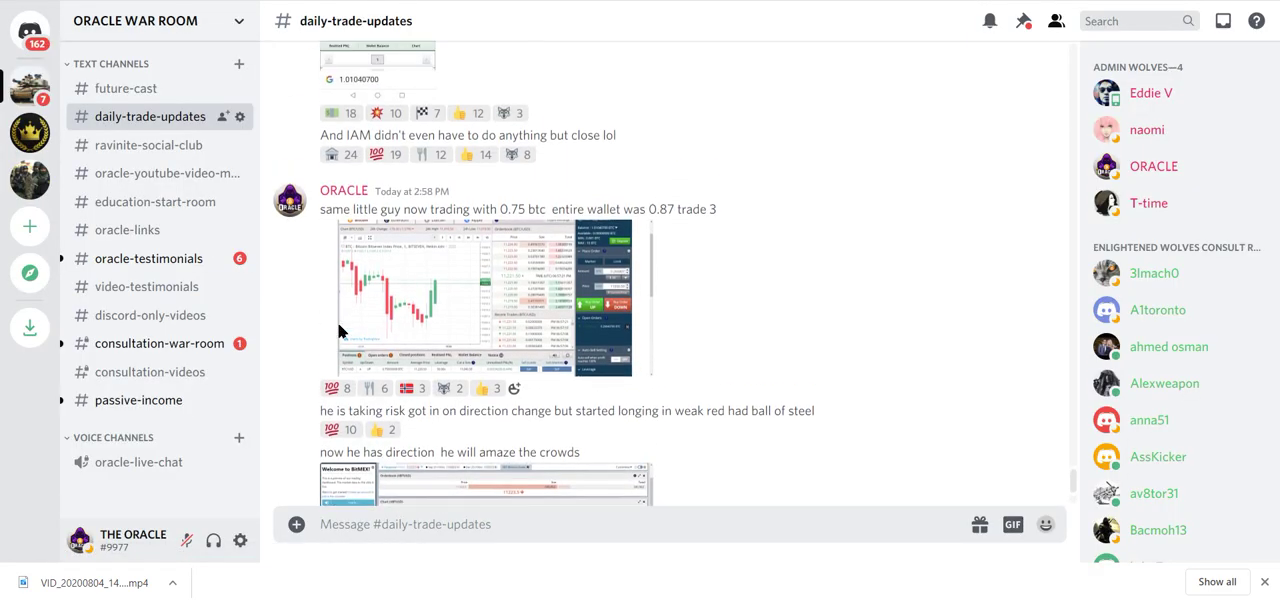
scroll(643, 303, "down", 1)
scroll(741, 262, "down", 2)
scroll(766, 277, "down", 2)
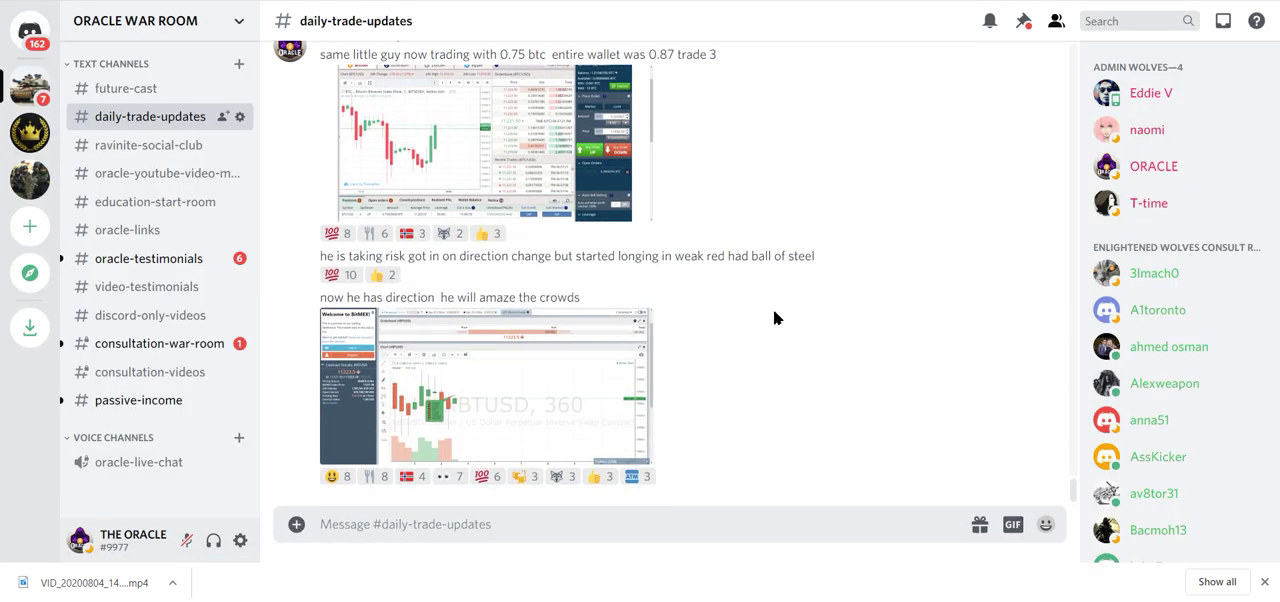
scroll(758, 330, "up", 2)
scroll(751, 311, "up", 1)
scroll(749, 309, "up", 1)
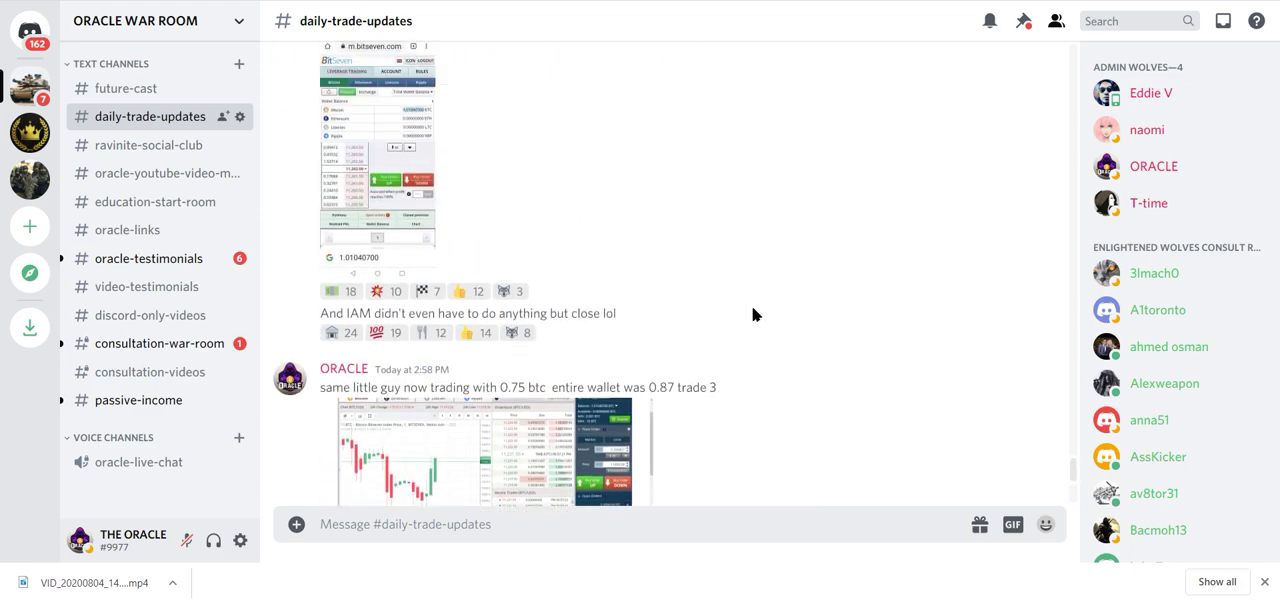
scroll(754, 314, "up", 2)
scroll(745, 318, "down", 2)
scroll(700, 250, "down", 1)
scroll(600, 120, "down", 3)
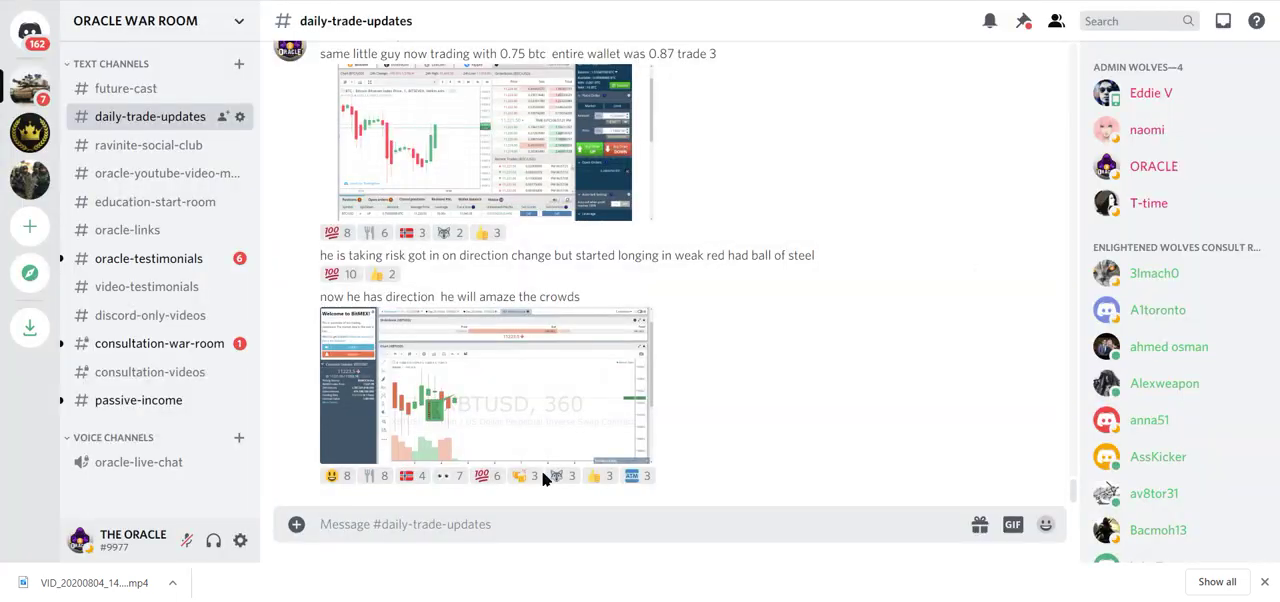
scroll(762, 404, "up", 3)
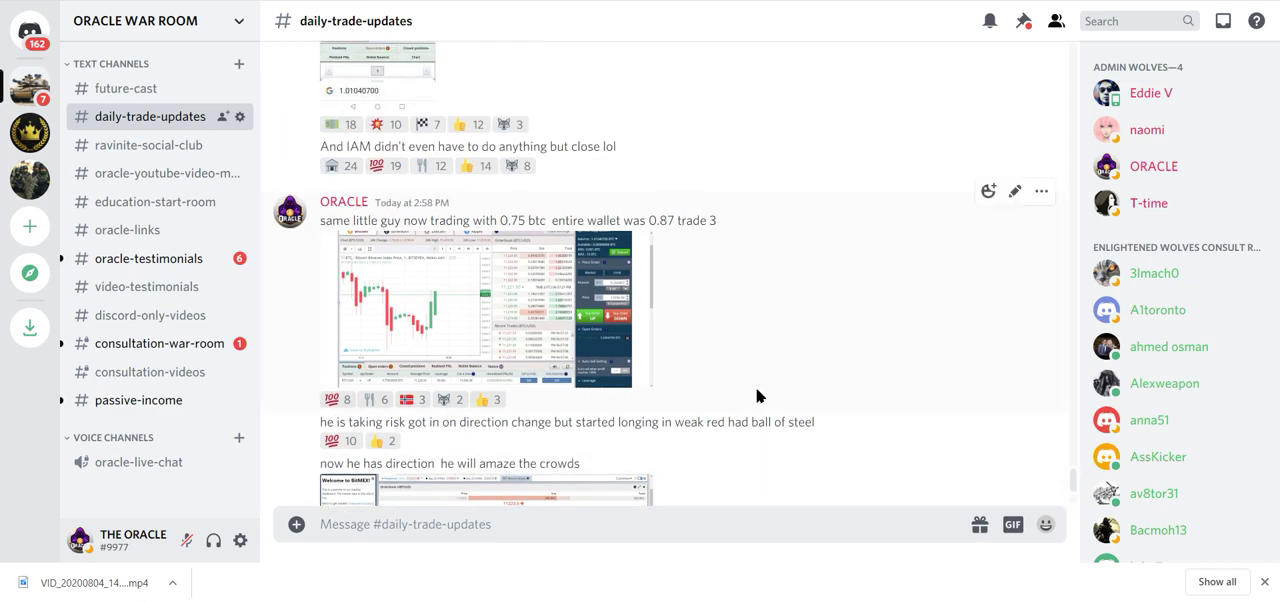
scroll(760, 400, "up", 4)
scroll(745, 415, "up", 1)
scroll(737, 410, "up", 2)
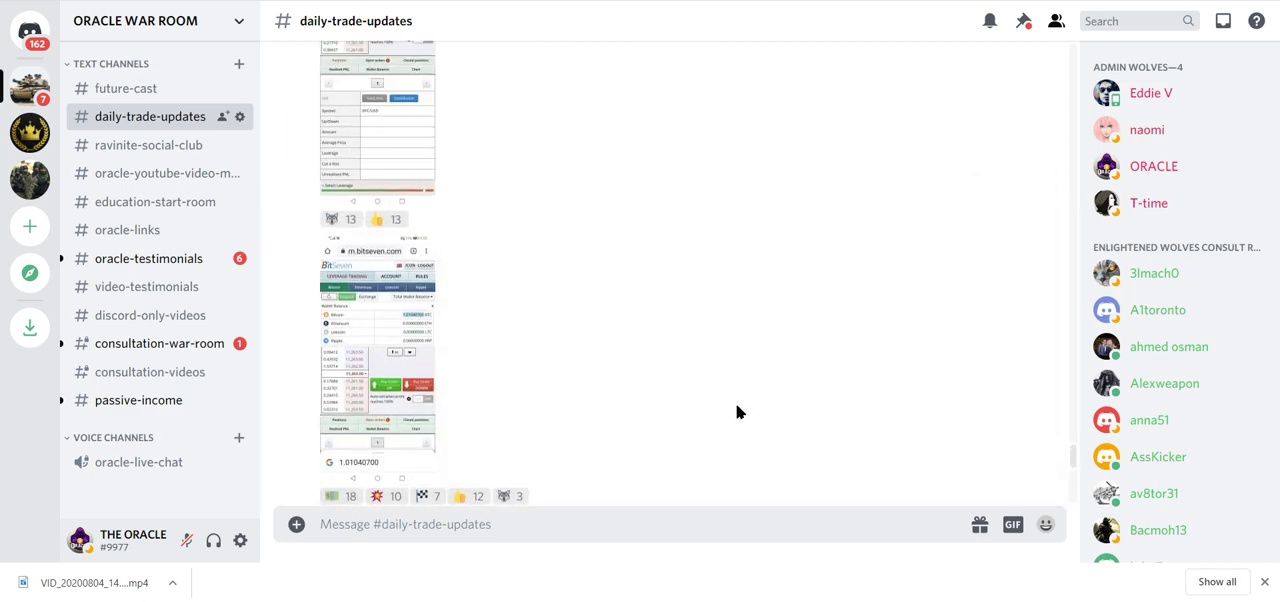
scroll(735, 405, "up", 3)
scroll(735, 408, "up", 2)
left_click(369, 320)
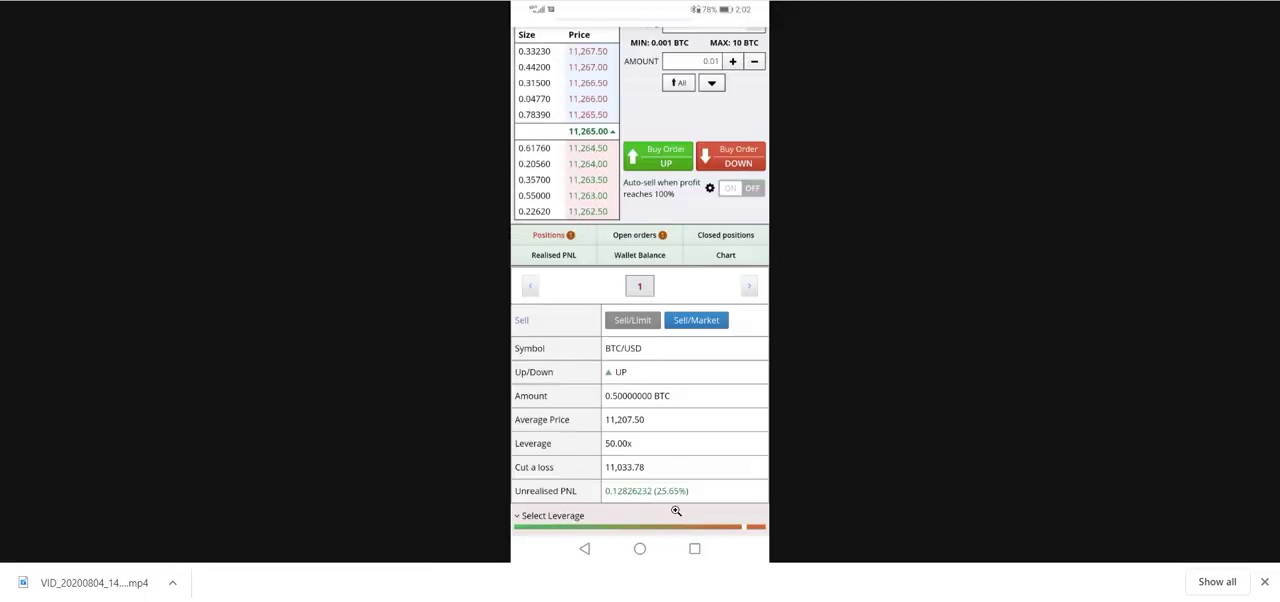
Step: Close the full-size screenshot tab to return to TD Ameritrade
key("ctrl+w")
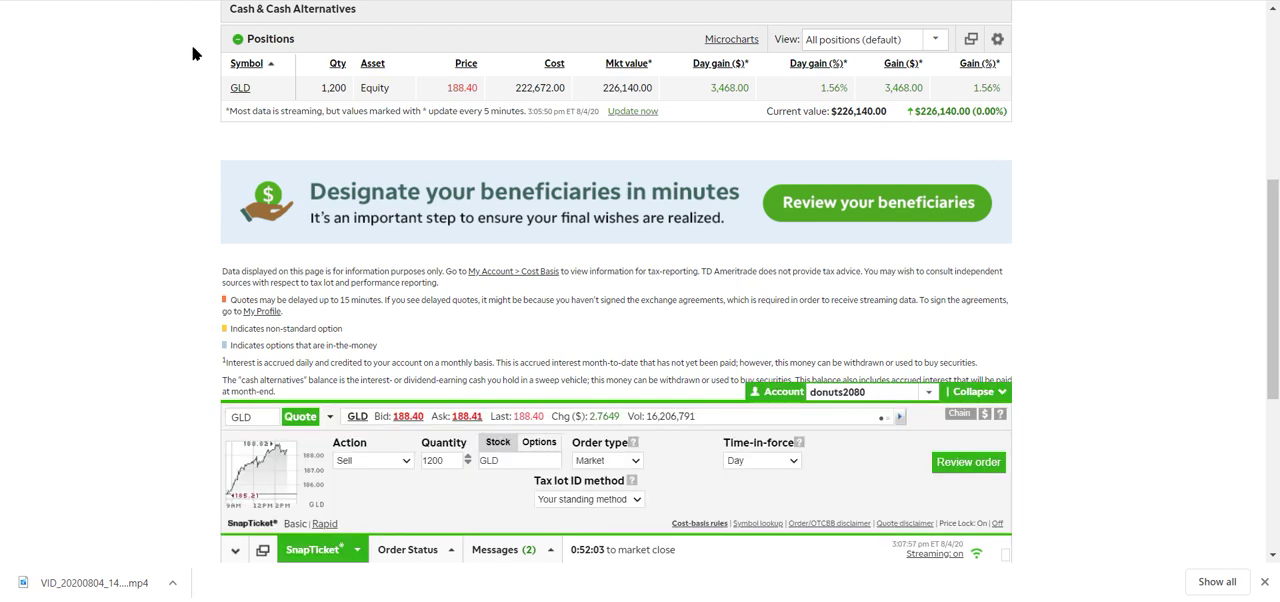
Step: Review and place the market sell order for 1,200 GLD shares
left_click(980, 466)
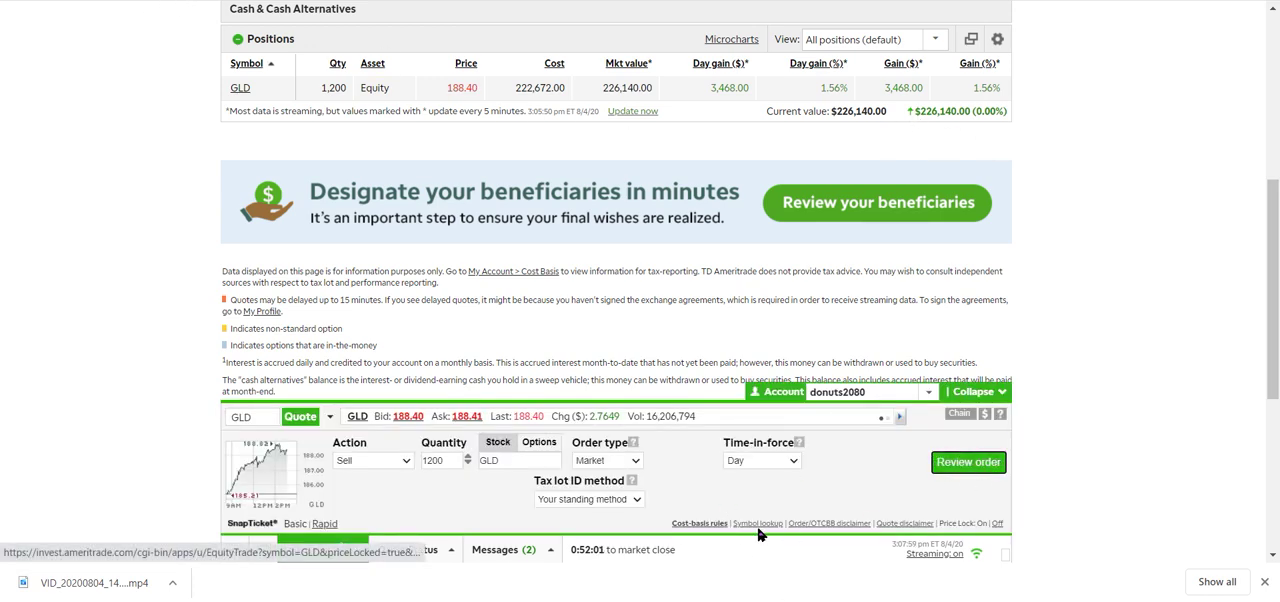
left_click(958, 452)
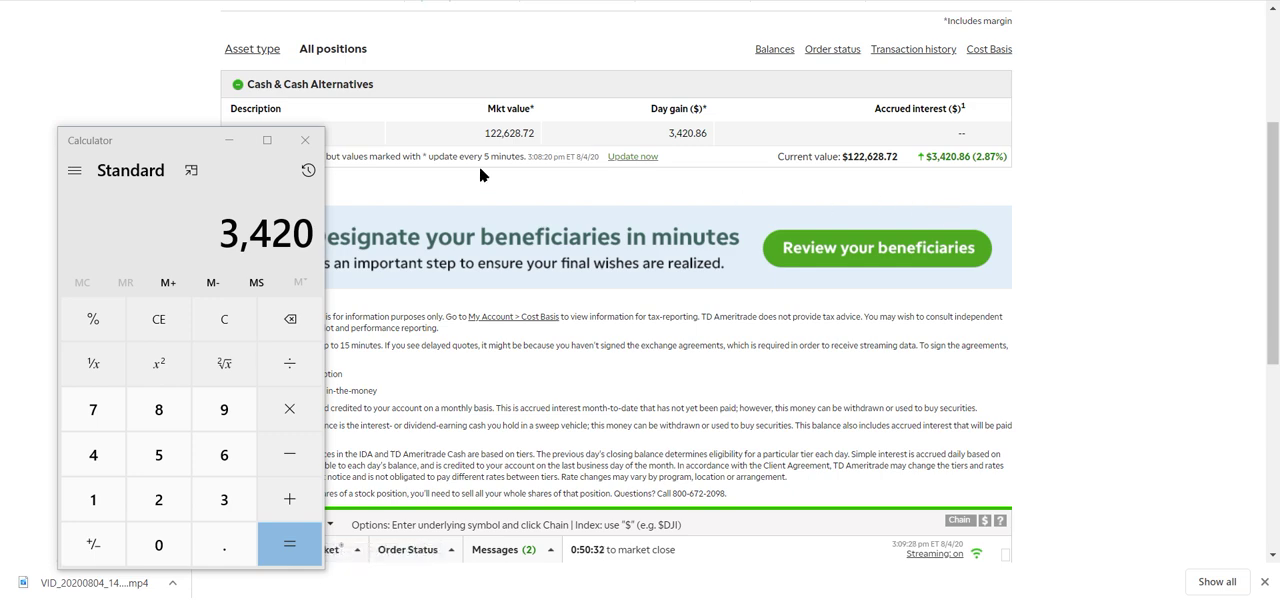
Step: Minimize the Calculator window reading 3,420
left_click(234, 142)
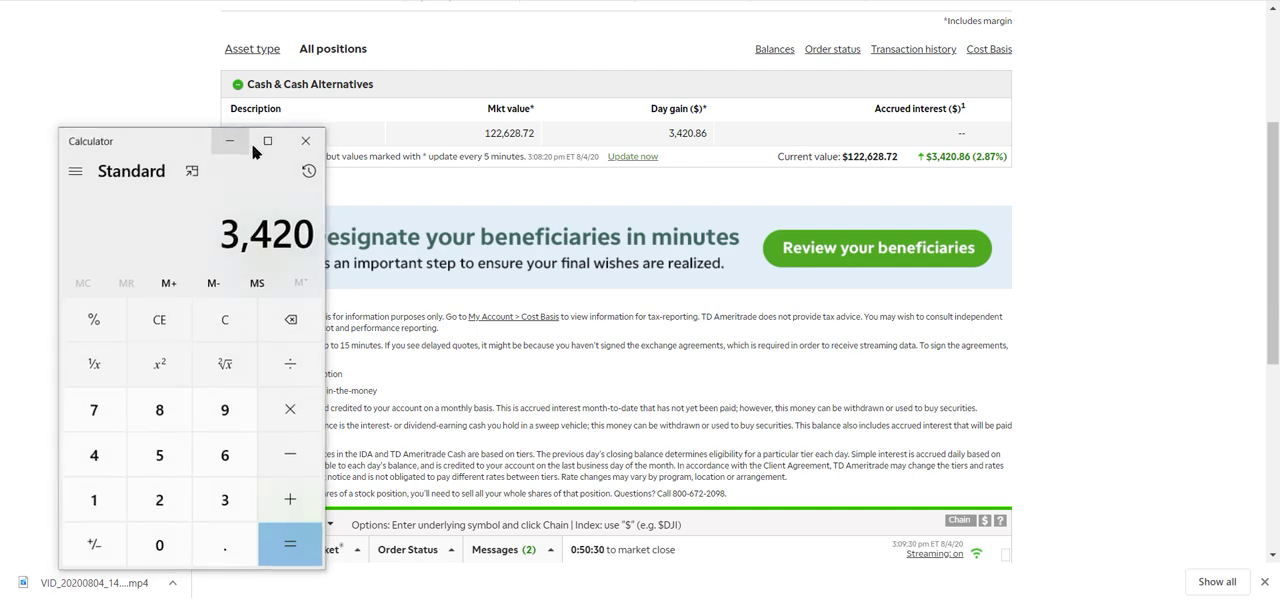